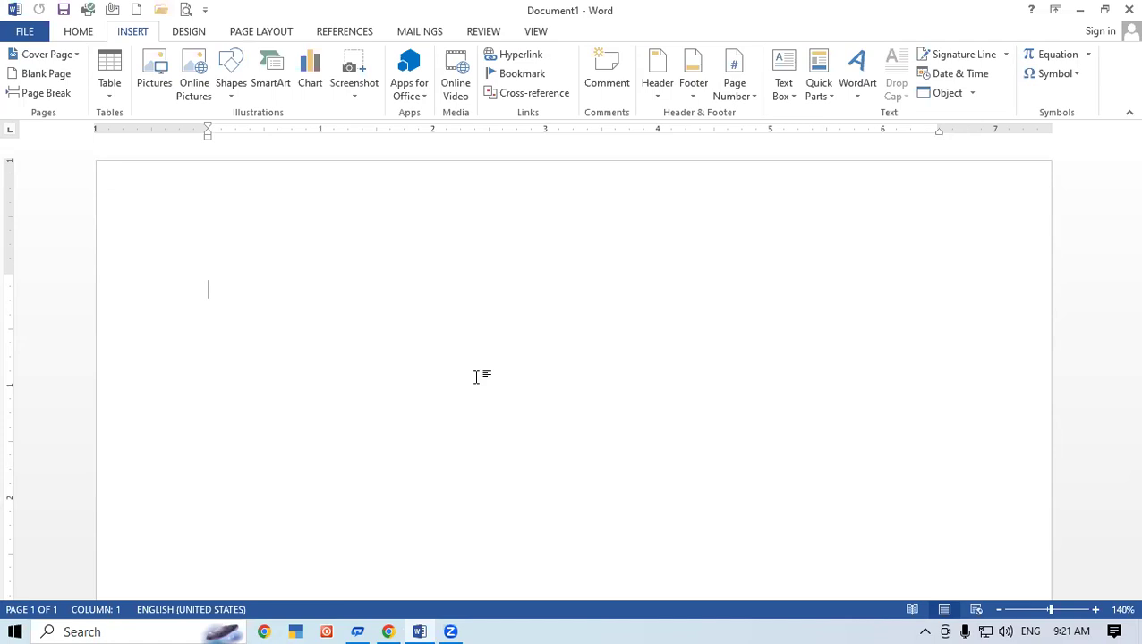
Draw a rounded rectangle about 1.64" wide and 0.45" high near the page's upper middle and label it "TYPES OF COMPUTER".
{"action": "left_click", "coordinate": [230, 86]}
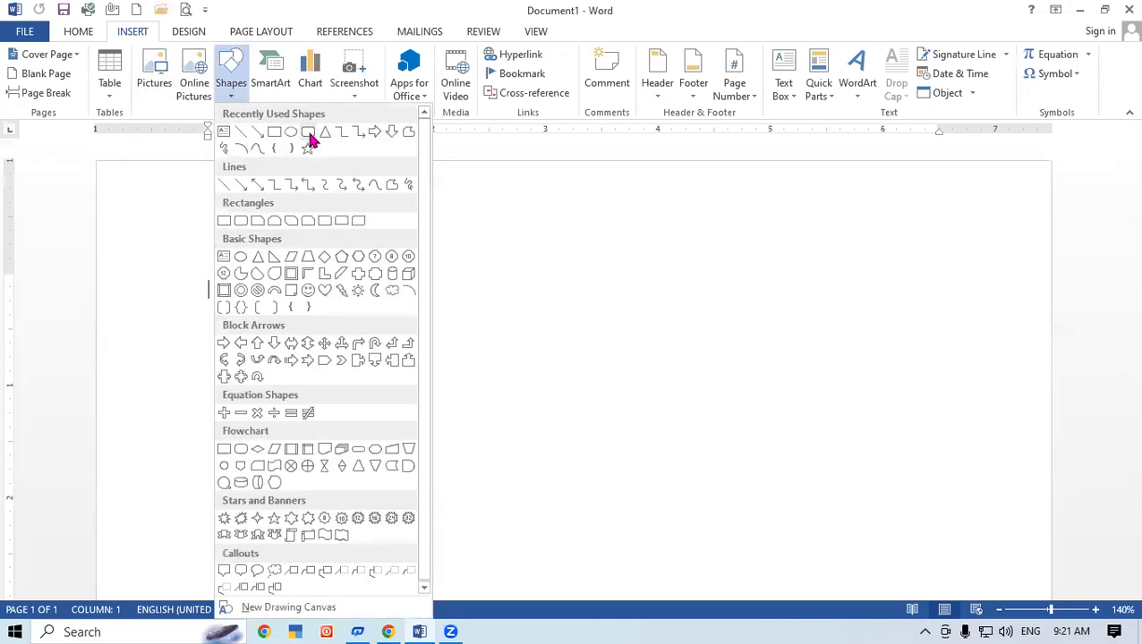
{"action": "left_click", "coordinate": [309, 132]}
{"action": "left_click_drag", "start_coordinate": [403, 218], "coordinate": [586, 268]}
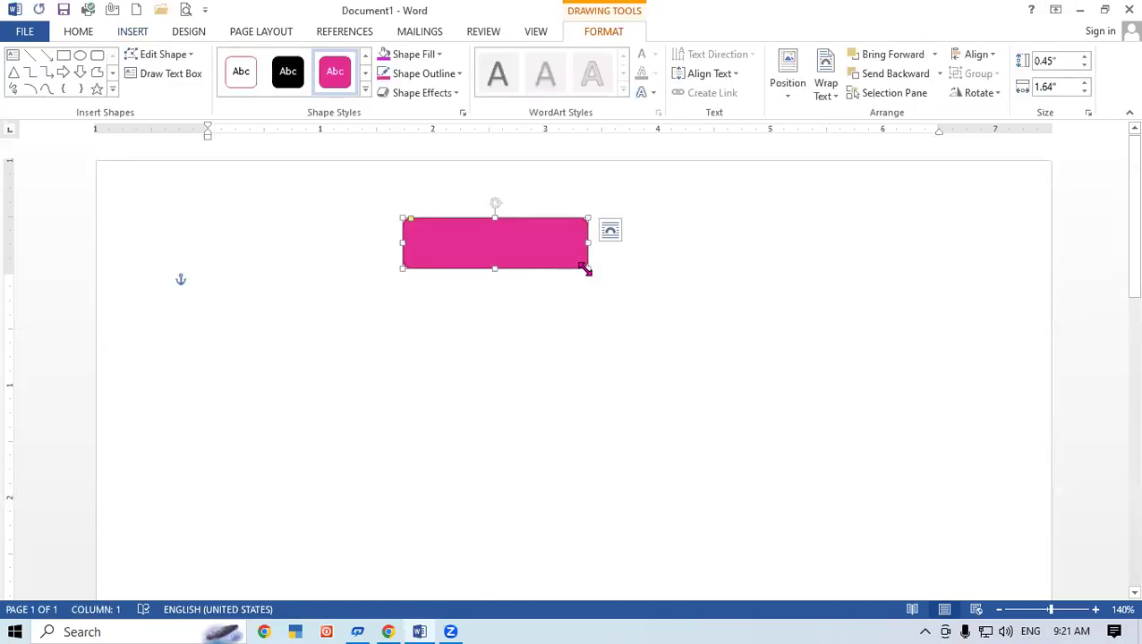
{"action": "type", "text": "TYPES OF"}
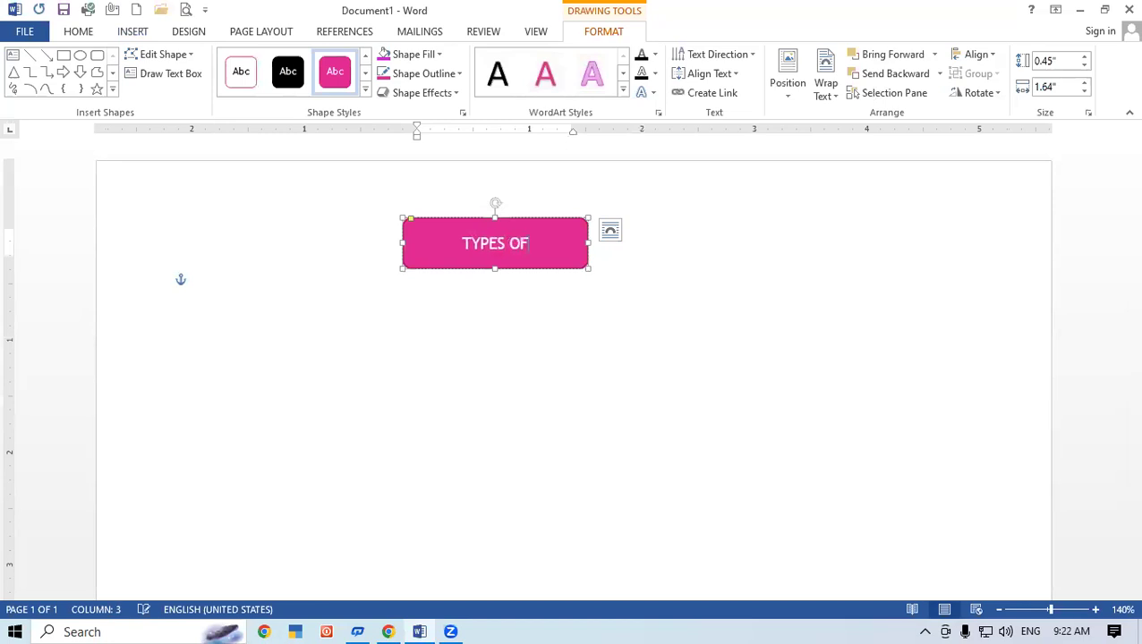
{"action": "type", "text": " COMPUTER"}
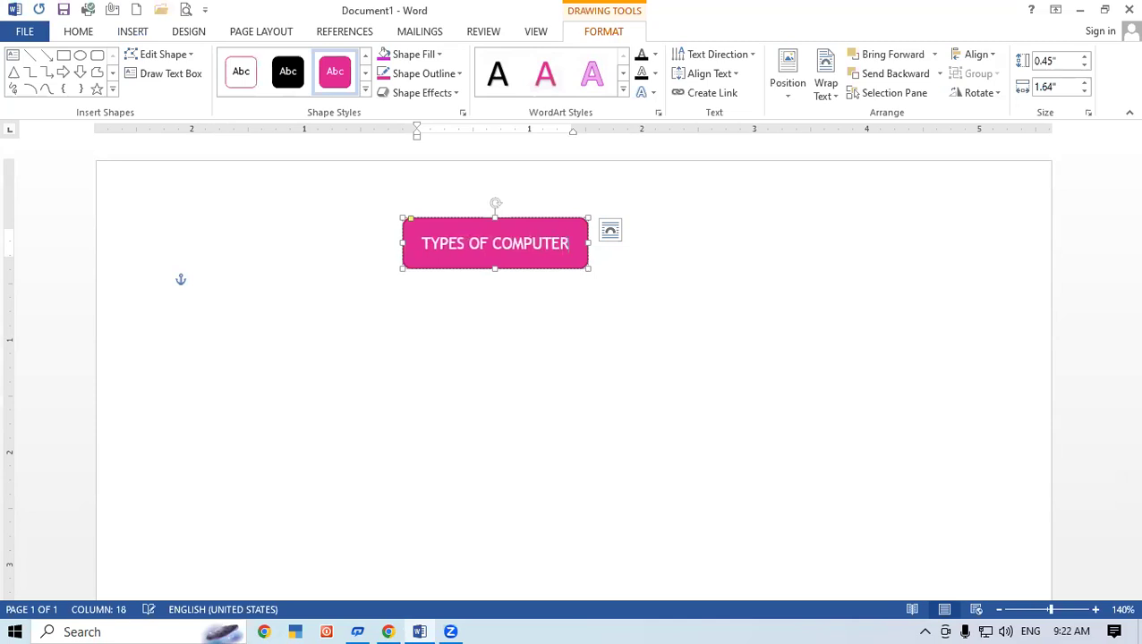
{"action": "left_click", "coordinate": [496, 377]}
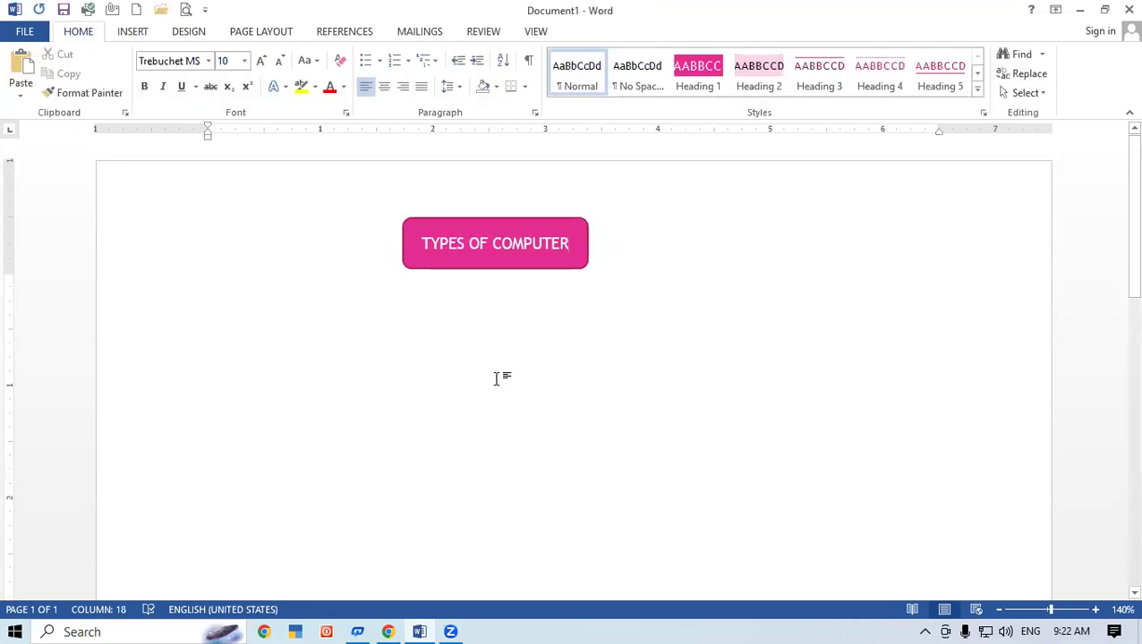
Duplicate the "TYPES OF COMPUTER" box and place the copy below and to the left of the original.
{"action": "left_click", "coordinate": [132, 33]}
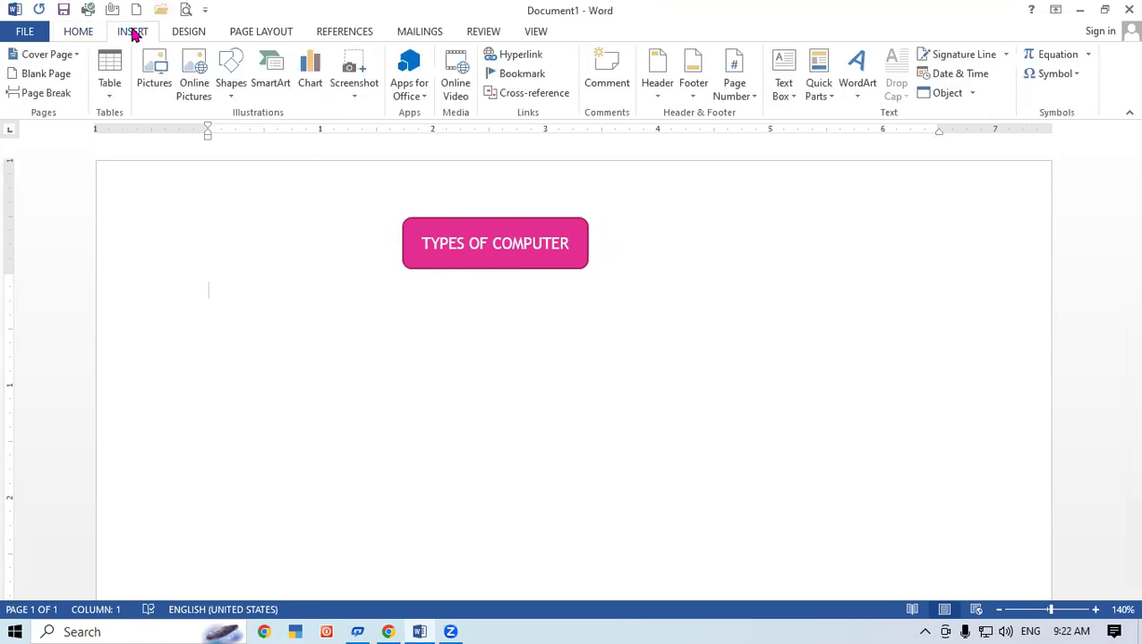
{"action": "left_click", "coordinate": [503, 225]}
{"action": "key", "text": "ctrl+v"}
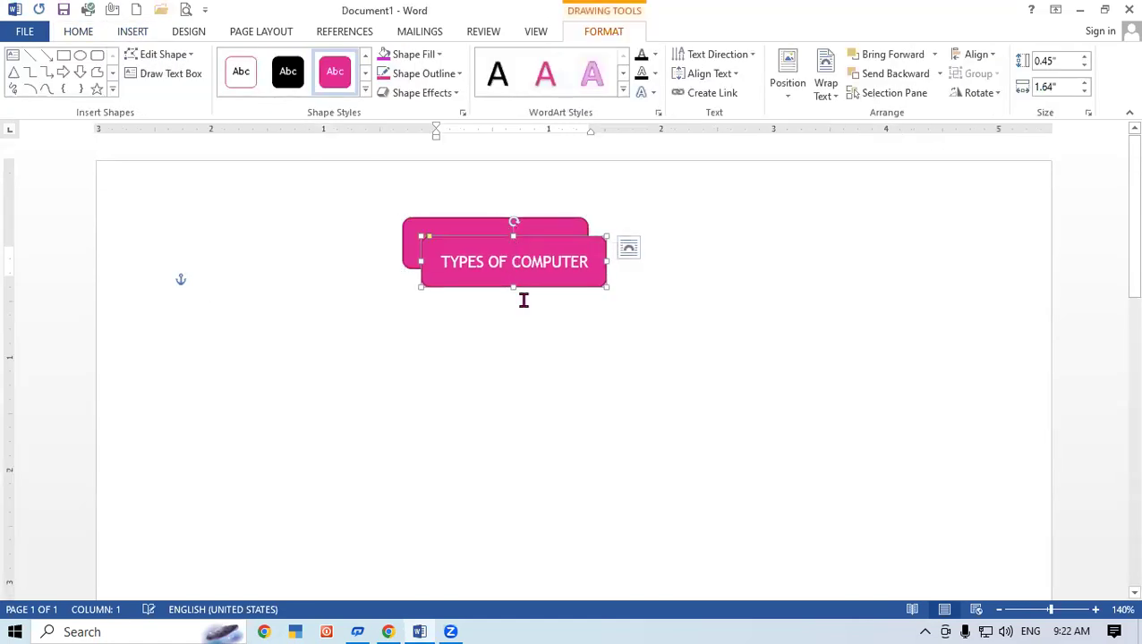
{"action": "left_click_drag", "start_coordinate": [539, 289], "coordinate": [327, 358]}
Replace the copied box's text with "ON THE BASIS OF PURPOSE" and widen it to about 2.01", shifted toward the page's left edge.
{"action": "triple_click", "coordinate": [376, 329]}
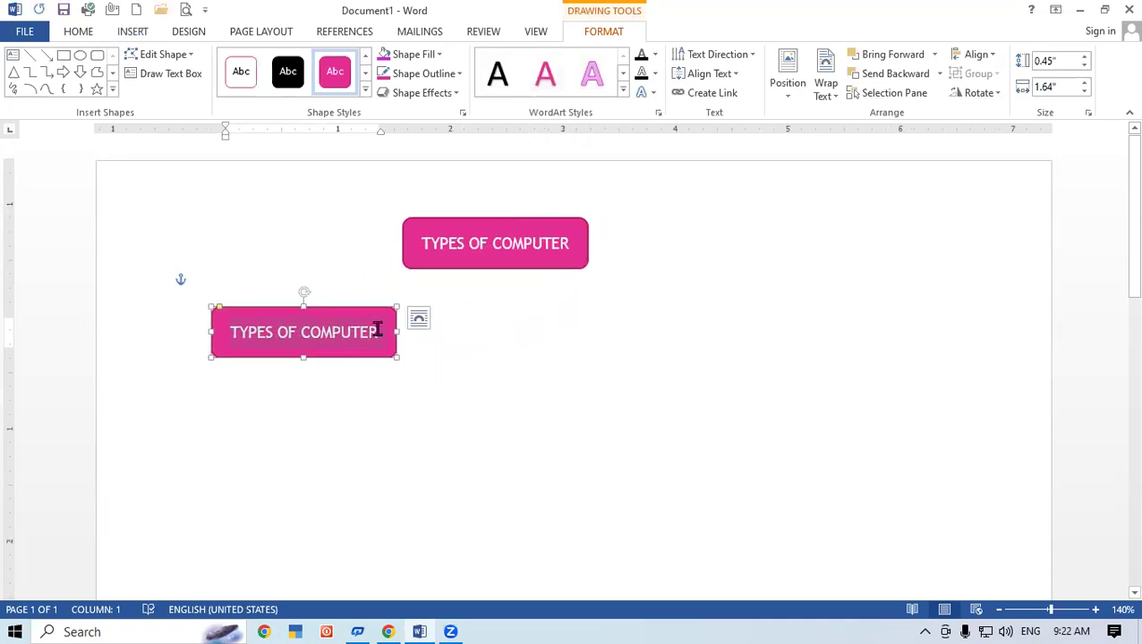
{"action": "left_click", "coordinate": [377, 330]}
{"action": "key", "text": "BackSpace"}
{"action": "key", "text": "BackSpace"}
{"action": "key", "text": "BackSpace"}
{"action": "key", "text": "BackSpace"}
{"action": "key", "text": "BackSpace"}
{"action": "key", "text": "BackSpace"}
{"action": "key", "text": "BackSpace"}
{"action": "key", "text": "BackSpace"}
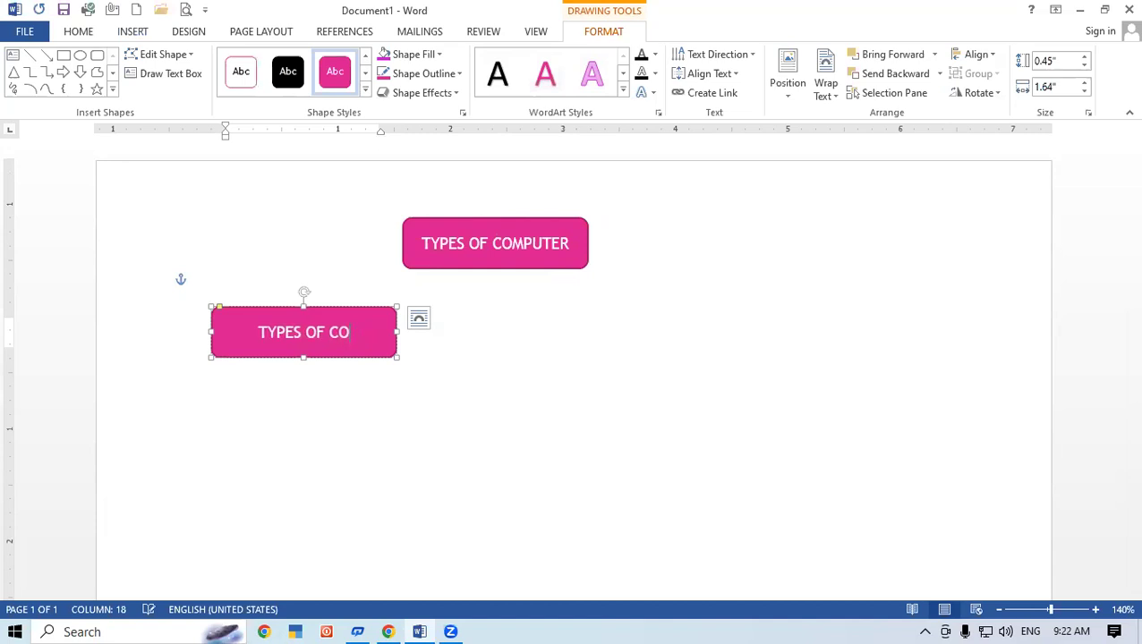
{"action": "key", "text": "BackSpace"}
{"action": "key", "text": "BackSpace"}
{"action": "key", "text": "BackSpace"}
{"action": "key", "text": "BackSpace"}
{"action": "key", "text": "BackSpace"}
{"action": "key", "text": "BackSpace"}
{"action": "key", "text": "BackSpace"}
{"action": "key", "text": "BackSpace"}
{"action": "key", "text": "BackSpace"}
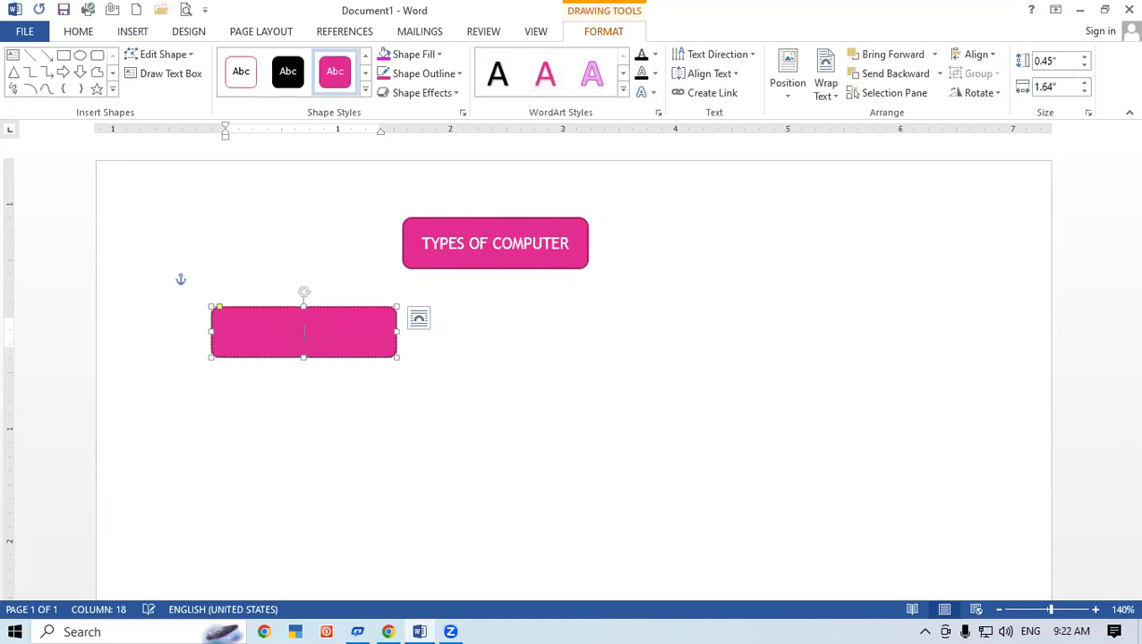
{"action": "type", "text": "ON THE BASI"}
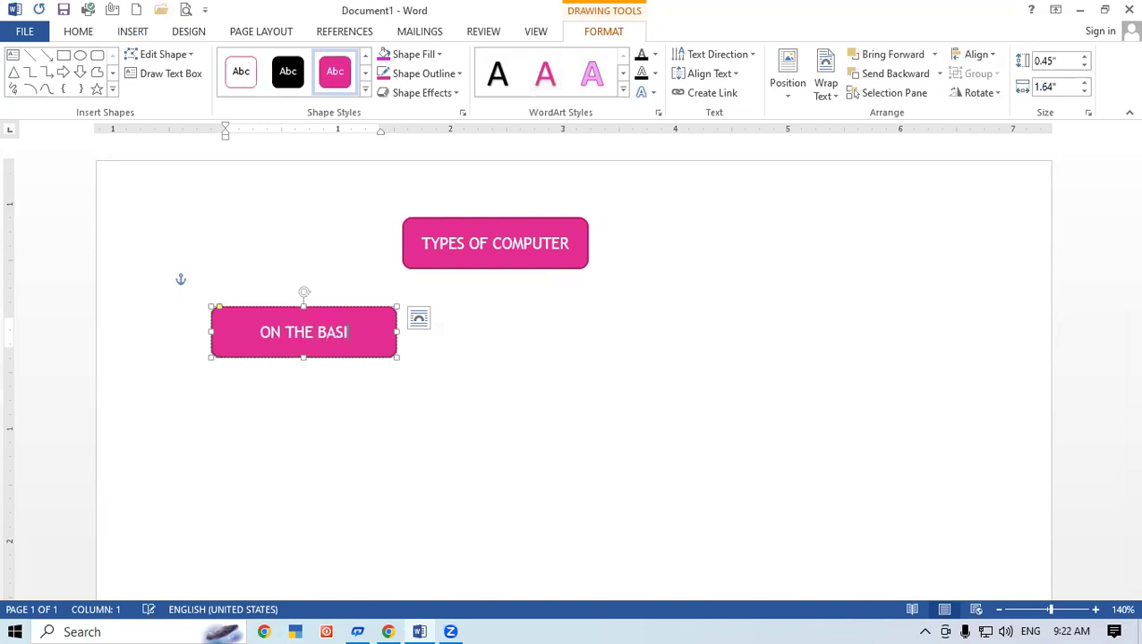
{"action": "type", "text": "S OF"}
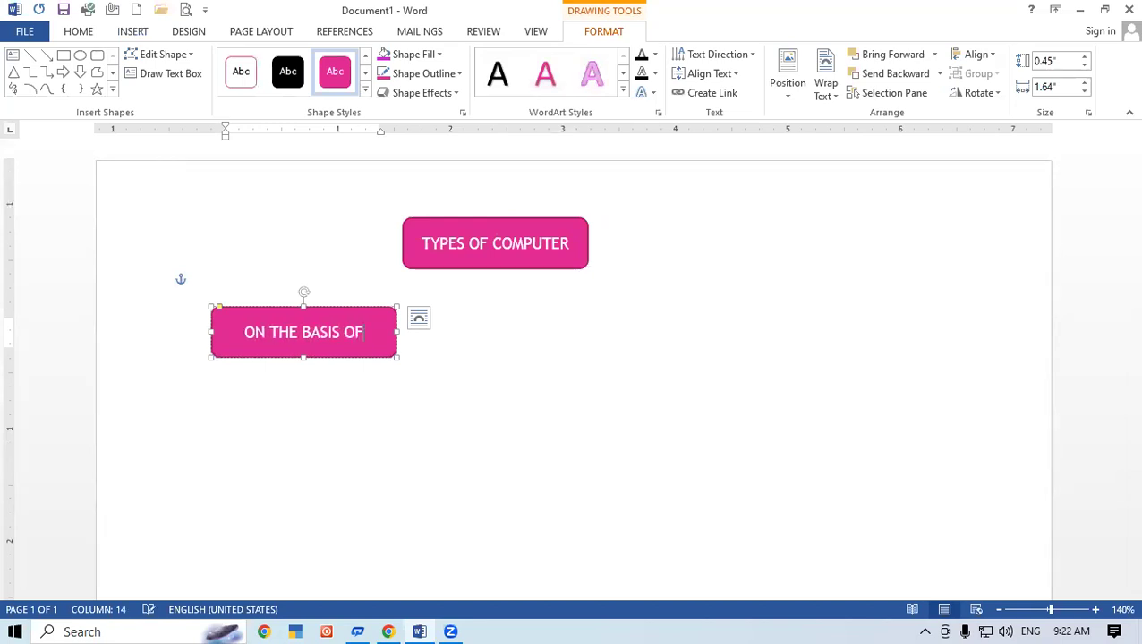
{"action": "type", "text": " PUR"}
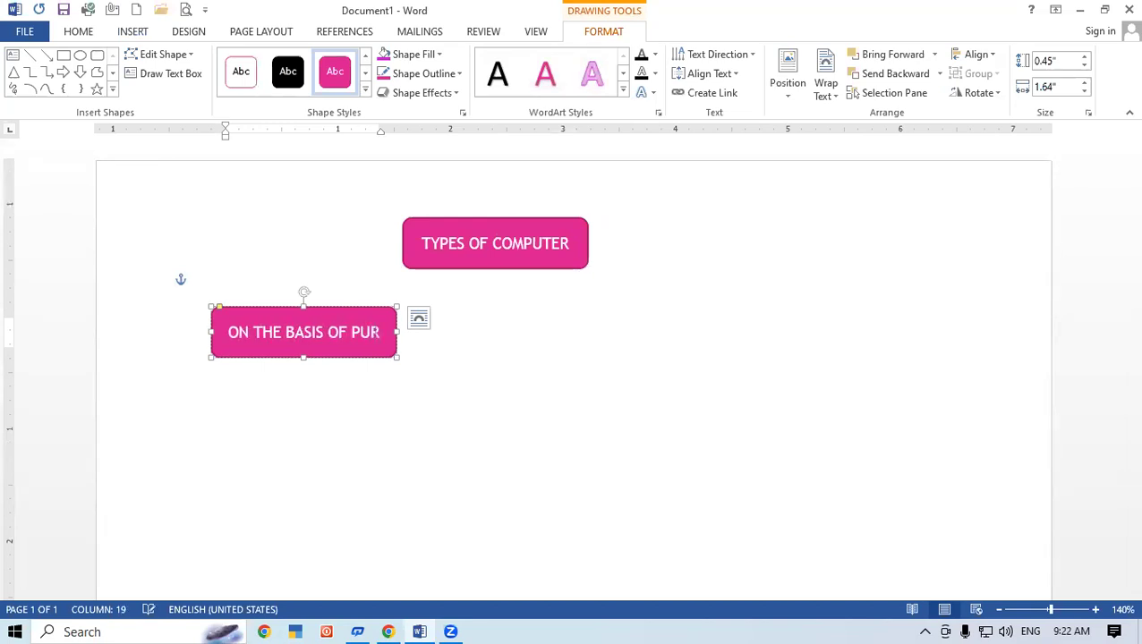
{"action": "type", "text": "POSE"}
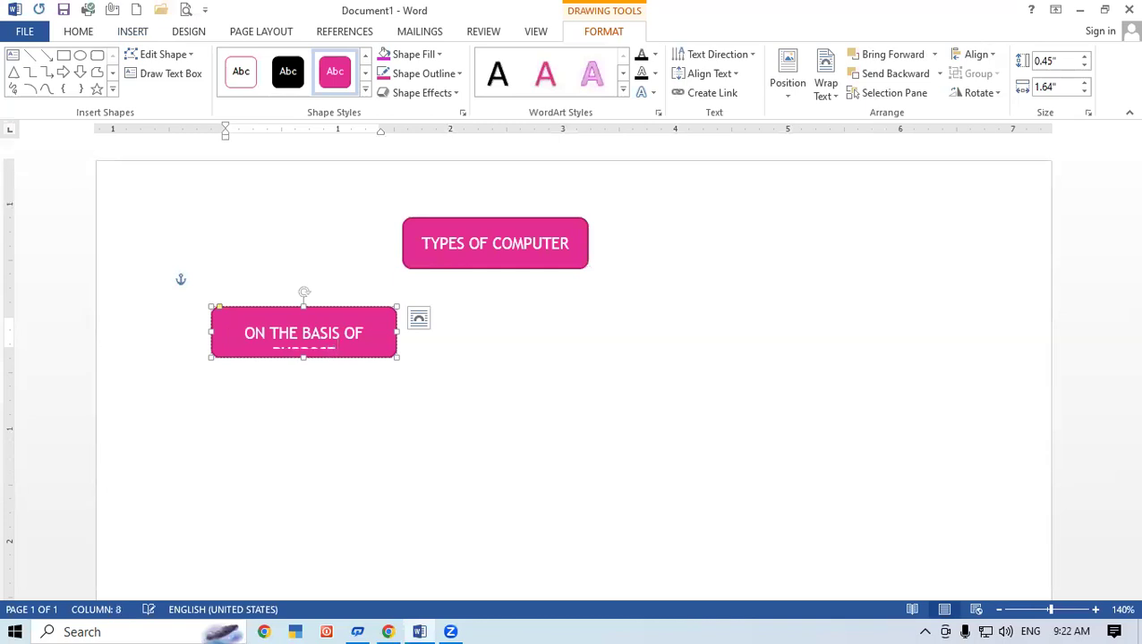
{"action": "left_click_drag", "start_coordinate": [397, 331], "coordinate": [325, 304]}
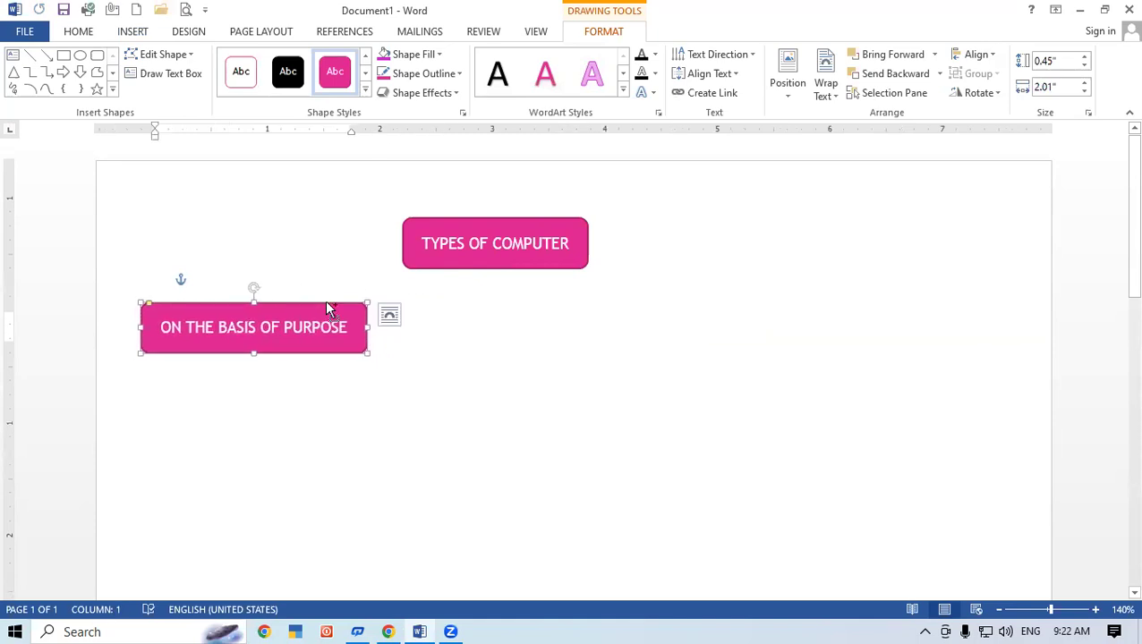
Duplicate the "ON THE BASIS OF PURPOSE" box and place the copy to its right on the same row.
{"action": "key", "text": "ctrl+c"}
{"action": "key", "text": "ctrl+v"}
{"action": "left_click_drag", "start_coordinate": [340, 363], "coordinate": [608, 338]}
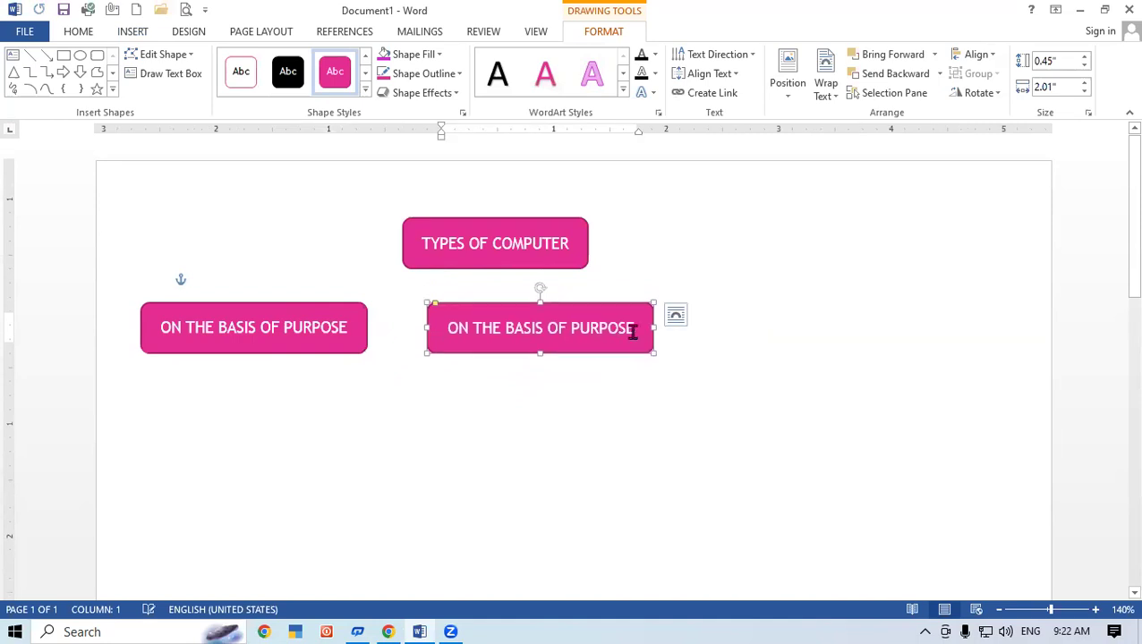
Change the second box's text to "ON THE BASIS OF TECHNOLOGY" and widen the box to about 2.28".
{"action": "left_click", "coordinate": [632, 331]}
{"action": "key", "text": "BackSpace"}
{"action": "key", "text": "BackSpace"}
{"action": "key", "text": "BackSpace"}
{"action": "key", "text": "BackSpace"}
{"action": "key", "text": "BackSpace"}
{"action": "key", "text": "BackSpace"}
{"action": "key", "text": "BackSpace"}
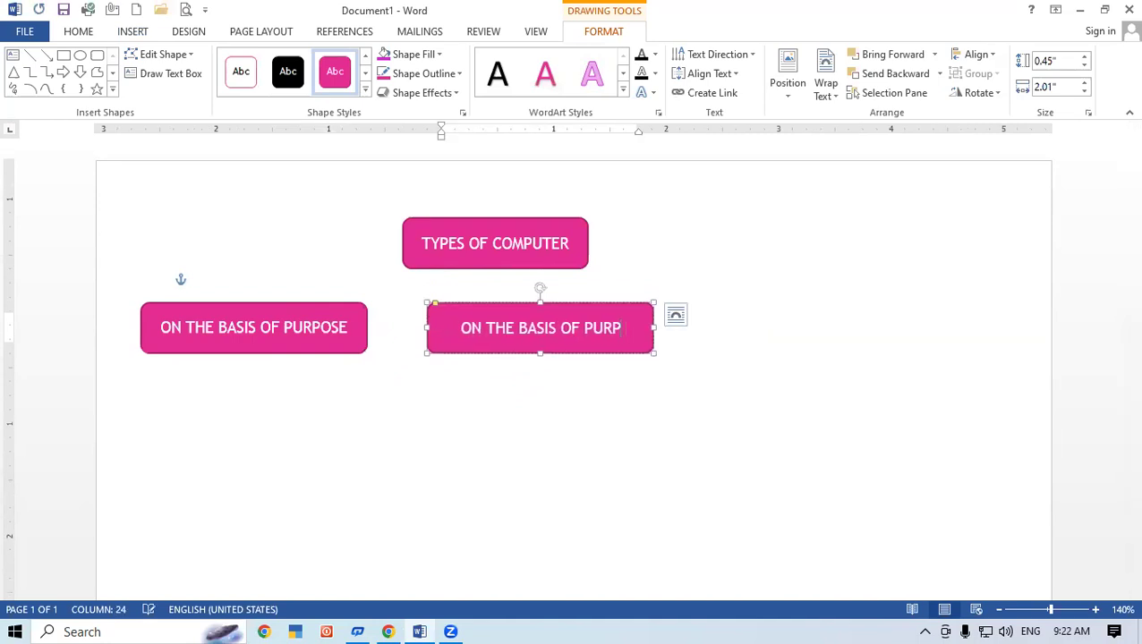
{"action": "type", "text": "T"}
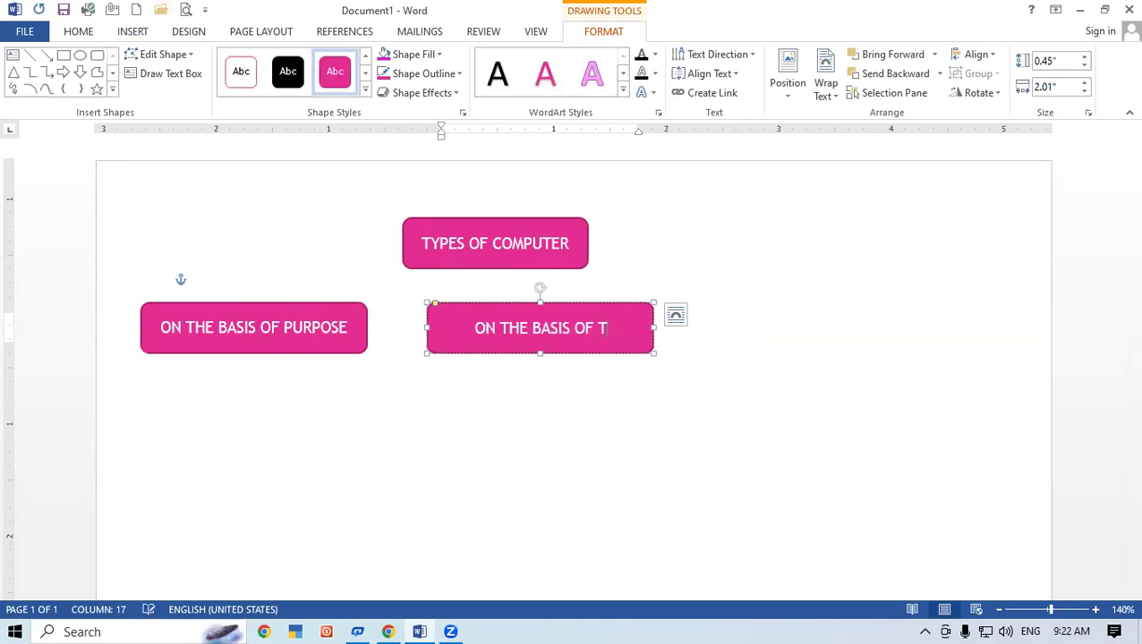
{"action": "type", "text": "ECHNOLOGY"}
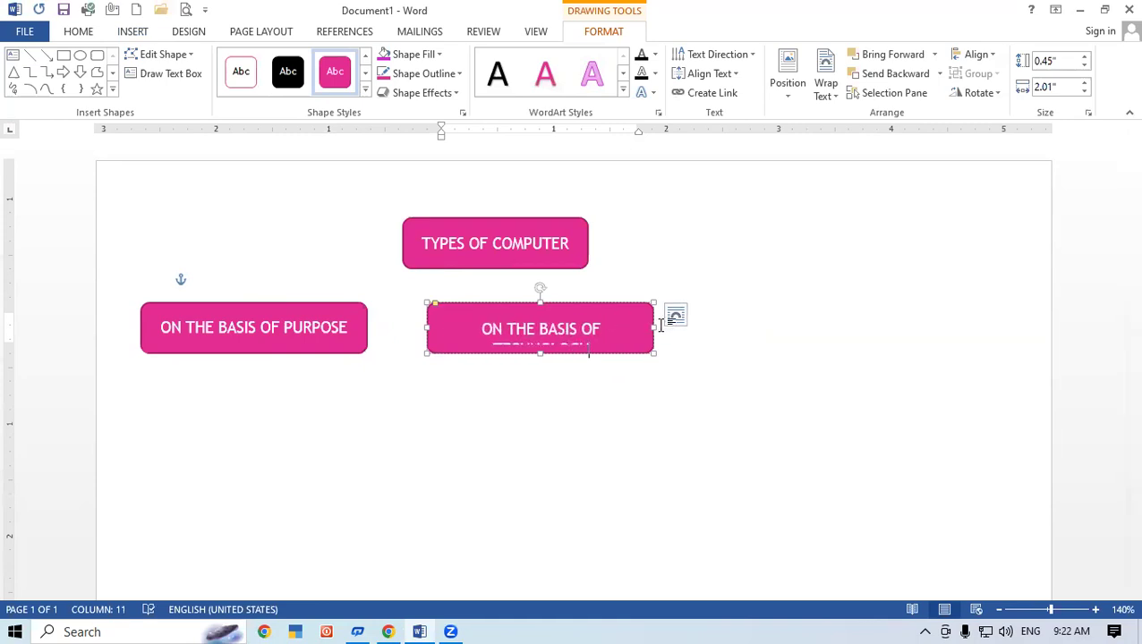
{"action": "left_click_drag", "start_coordinate": [655, 326], "coordinate": [684, 327]}
Duplicate the technology box to its right on the same row and change the copy's text to "ON THE BASIS OF SIZE & CAPACITY".
{"action": "key", "text": "ctrl+d"}
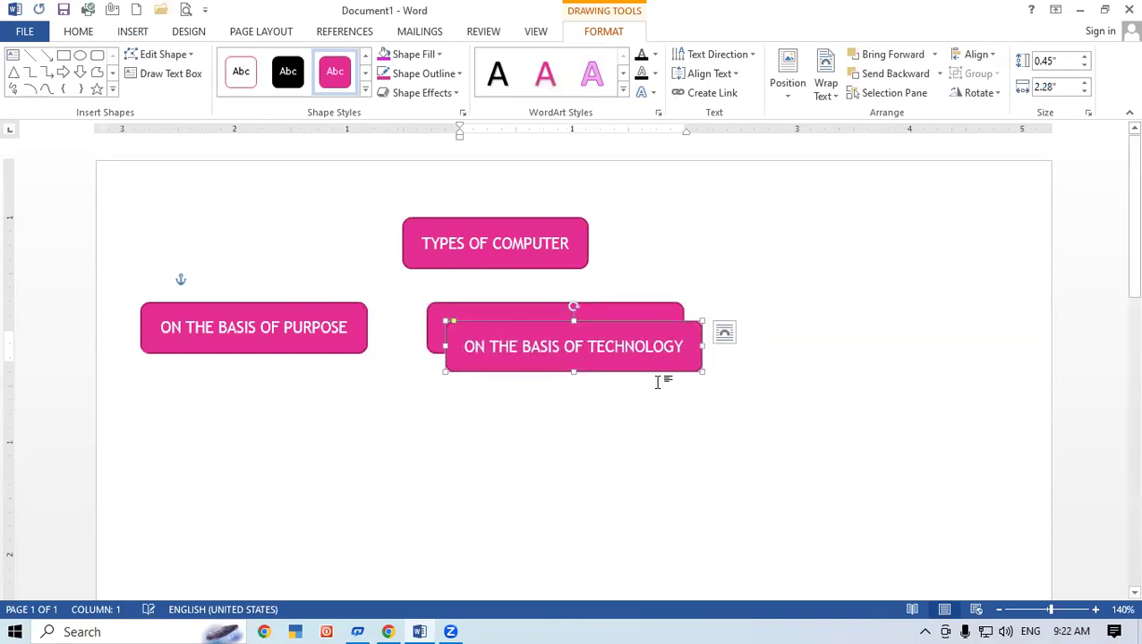
{"action": "left_click_drag", "start_coordinate": [679, 377], "coordinate": [944, 349]}
{"action": "left_click", "coordinate": [959, 329]}
{"action": "key", "text": "BackSpace"}
{"action": "key", "text": "BackSpace"}
{"action": "key", "text": "BackSpace"}
{"action": "key", "text": "BackSpace"}
{"action": "key", "text": "BackSpace"}
{"action": "key", "text": "BackSpace"}
{"action": "key", "text": "BackSpace"}
{"action": "key", "text": "BackSpace"}
{"action": "key", "text": "BackSpace"}
{"action": "key", "text": "BackSpace"}
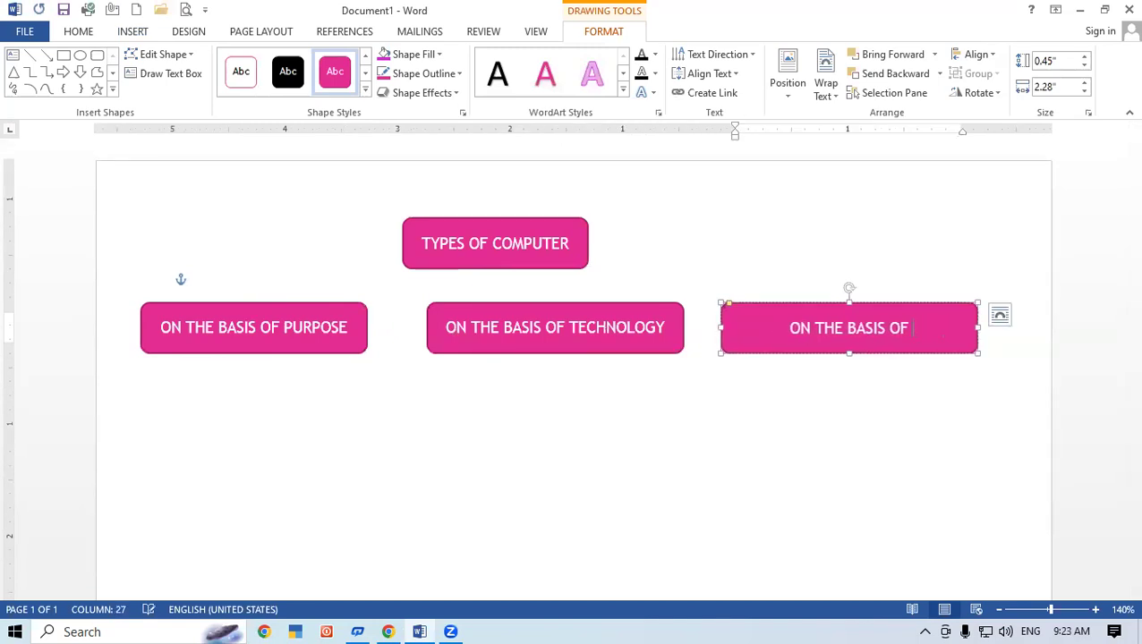
{"action": "type", "text": "SI"}
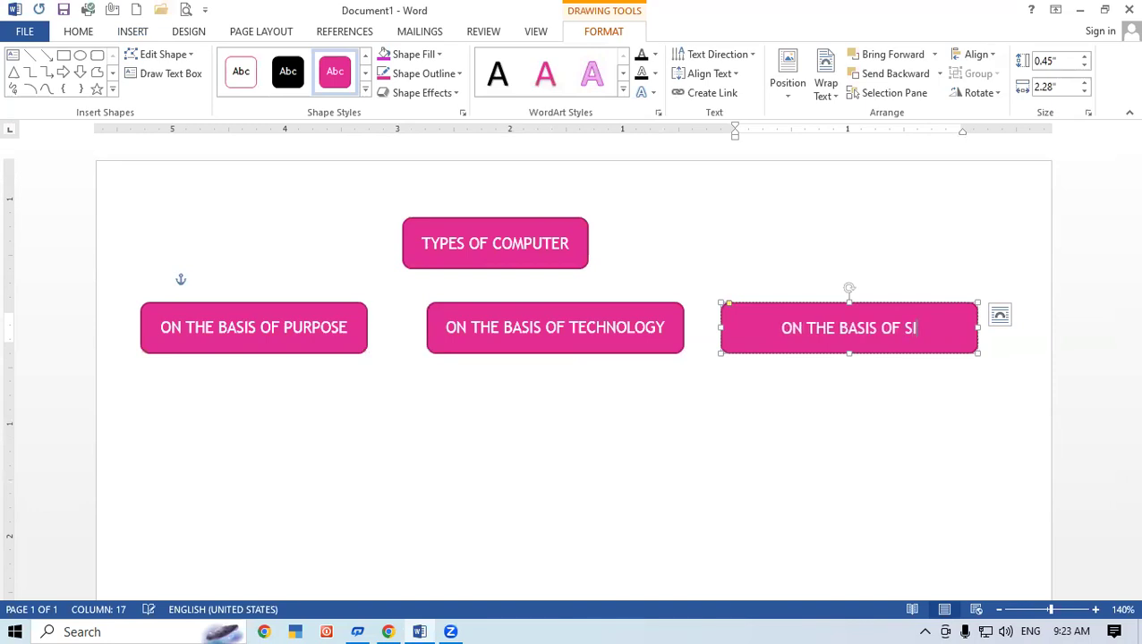
{"action": "type", "text": "ZE &"}
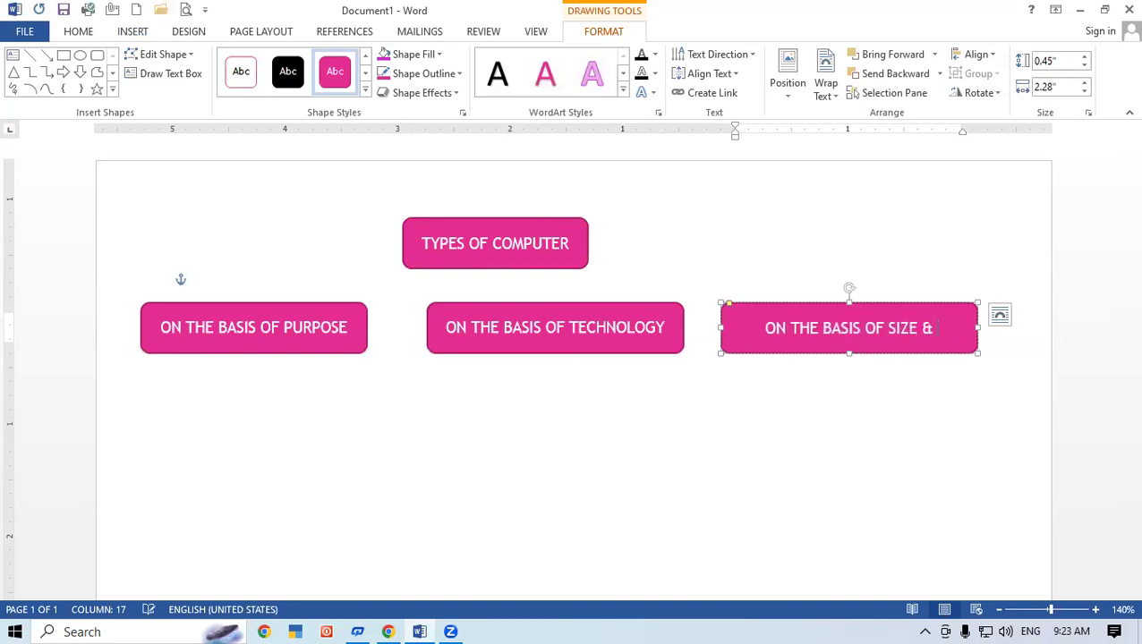
{"action": "type", "text": "c"}
{"action": "key", "text": "BackSpace"}
{"action": "key", "text": "BackSpace"}
{"action": "type", "text": "CA"}
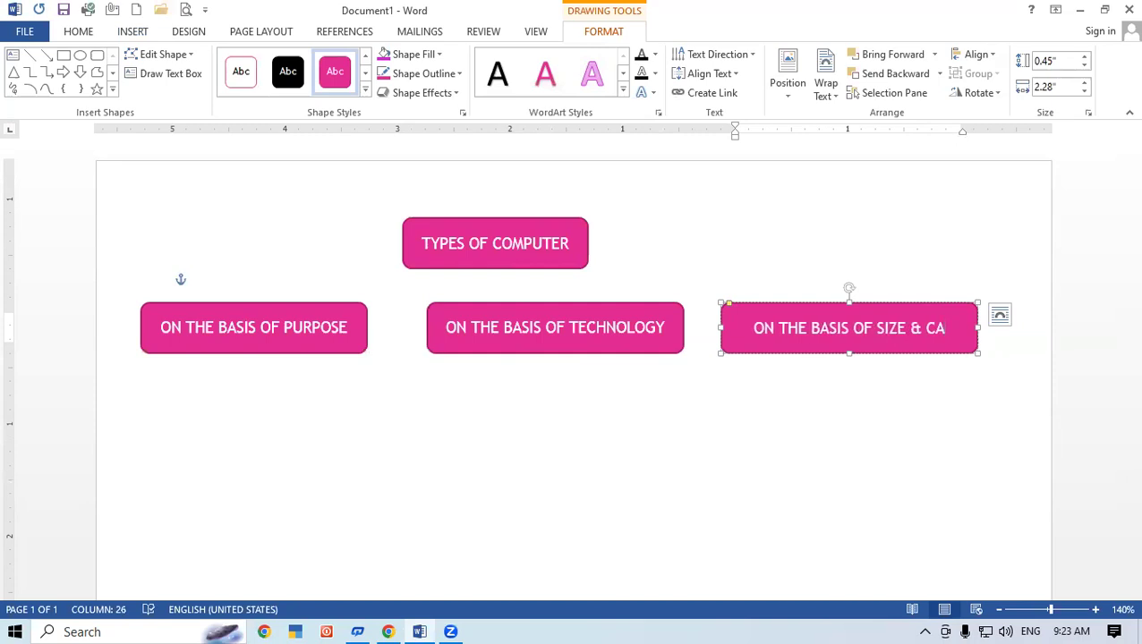
{"action": "type", "text": "PACITY"}
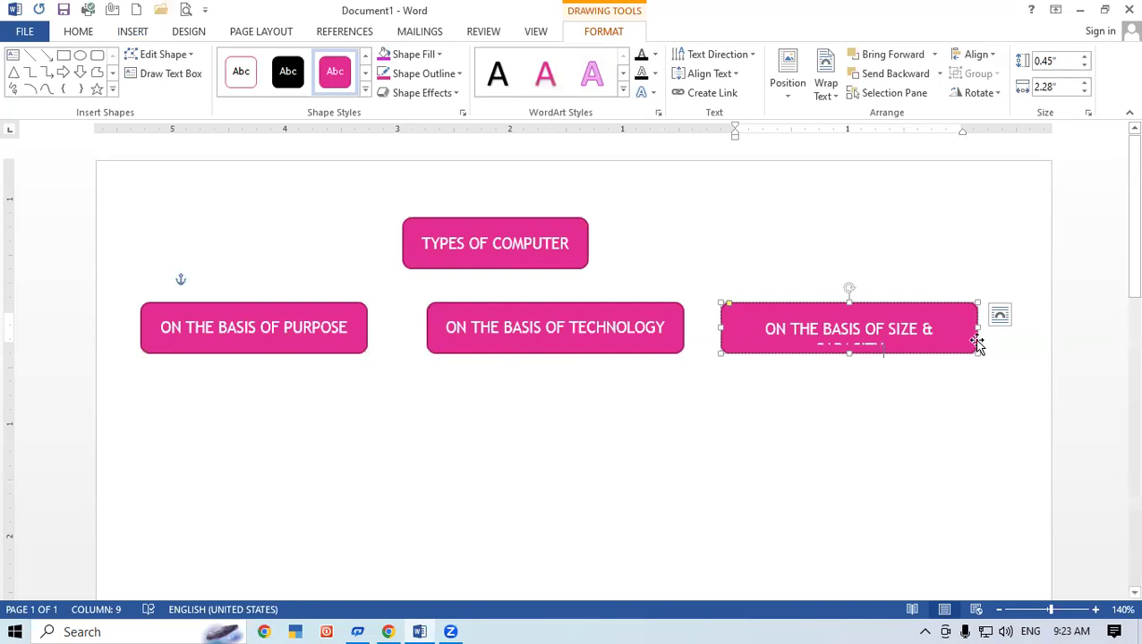
Resize the "SIZE & CAPACITY" box to about 2.4" by 0.4" and move the "TYPES OF COMPUTER" box up, above the technology box.
{"action": "mouse_move", "coordinate": [975, 355]}
{"action": "left_mouse_down"}
{"action": "mouse_move", "coordinate": [993, 364]}
{"action": "mouse_move", "coordinate": [991, 348]}
{"action": "left_mouse_up"}
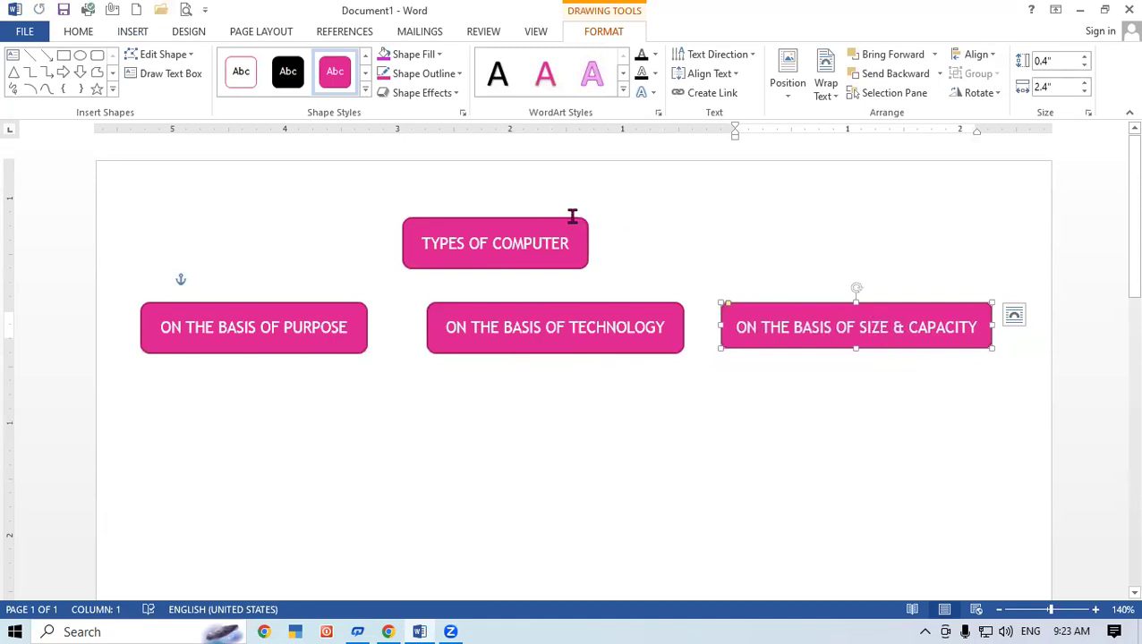
{"action": "mouse_move", "coordinate": [575, 222]}
{"action": "left_mouse_down"}
{"action": "mouse_move", "coordinate": [615, 214]}
{"action": "mouse_move", "coordinate": [644, 191]}
{"action": "mouse_move", "coordinate": [630, 198]}
{"action": "left_mouse_up"}
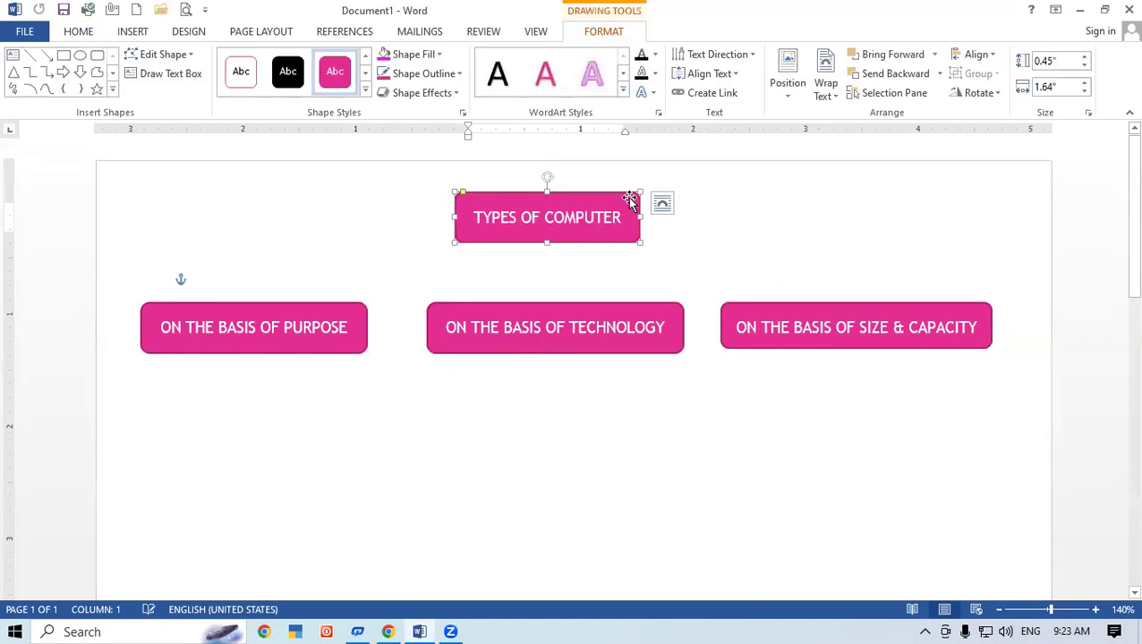
{"action": "left_click", "coordinate": [768, 253]}
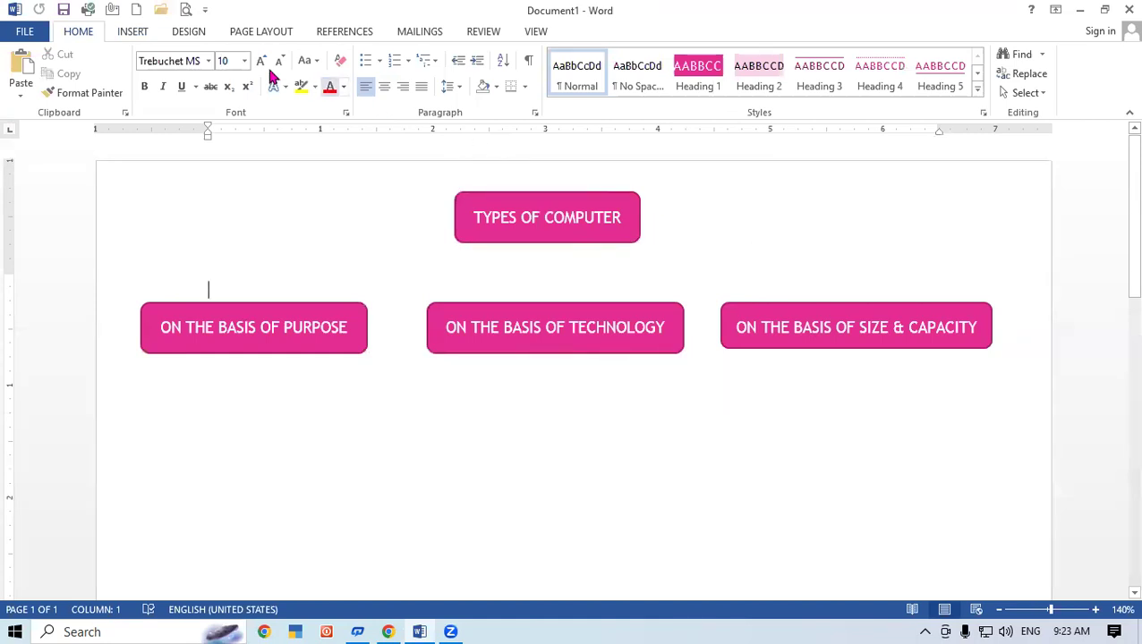
Draw an arrow about 2.22" wide and 0.49" high from the "TYPES OF COMPUTER" box down to the purpose box.
{"action": "left_click", "coordinate": [134, 32]}
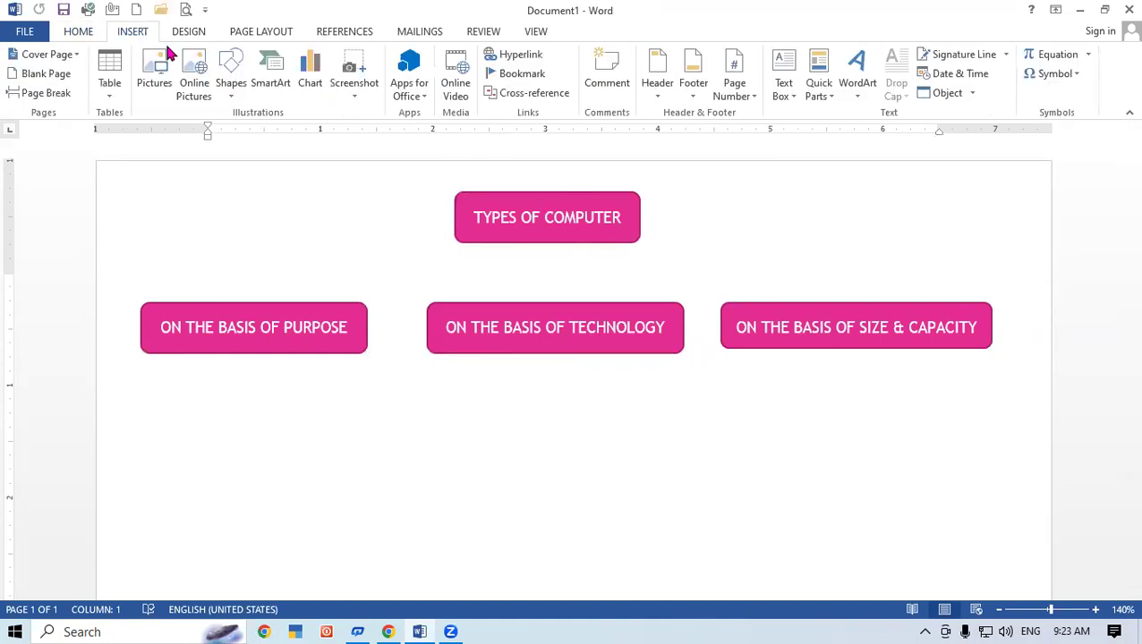
{"action": "left_click", "coordinate": [230, 86]}
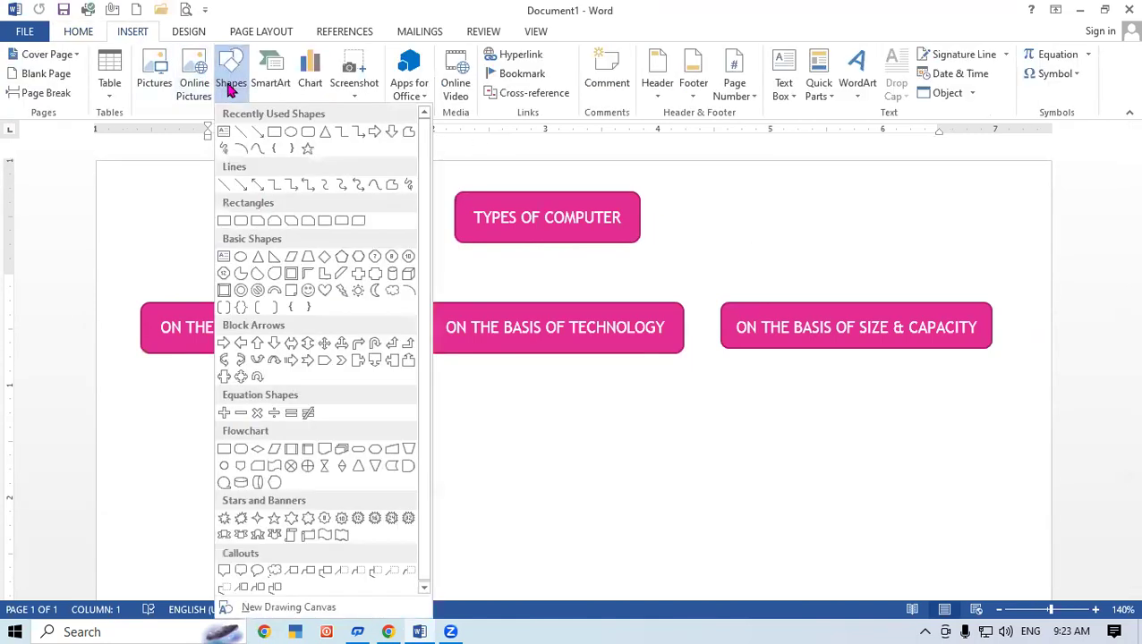
{"action": "left_click", "coordinate": [257, 132]}
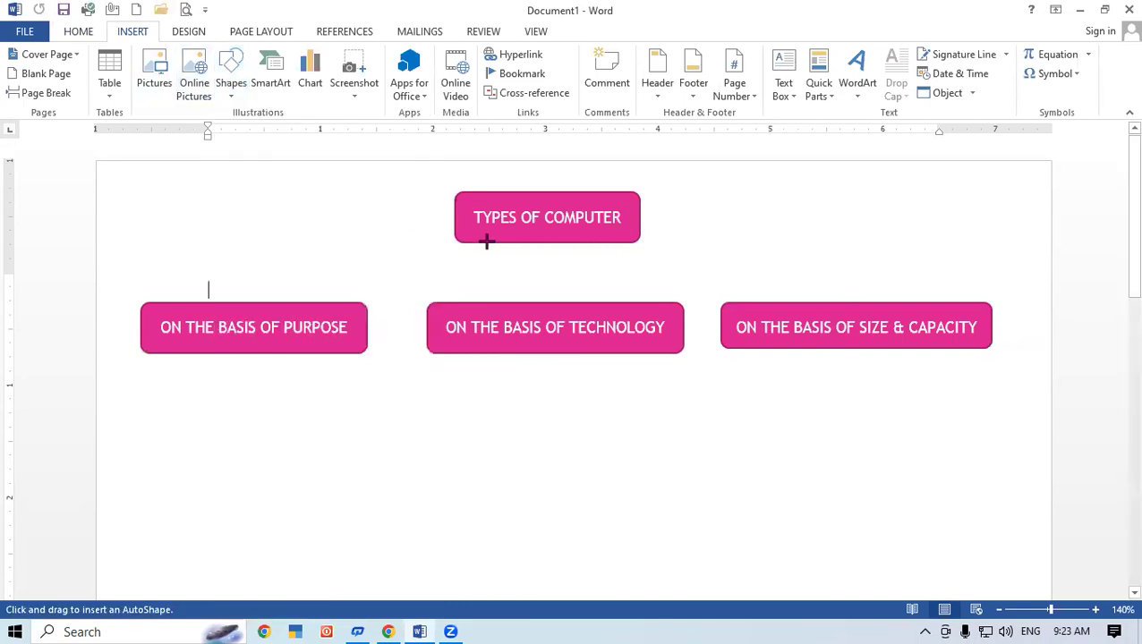
{"action": "left_click_drag", "start_coordinate": [474, 247], "coordinate": [238, 296]}
Increase the outline weight of the arrow leading to the purpose box.
{"action": "left_click", "coordinate": [410, 74]}
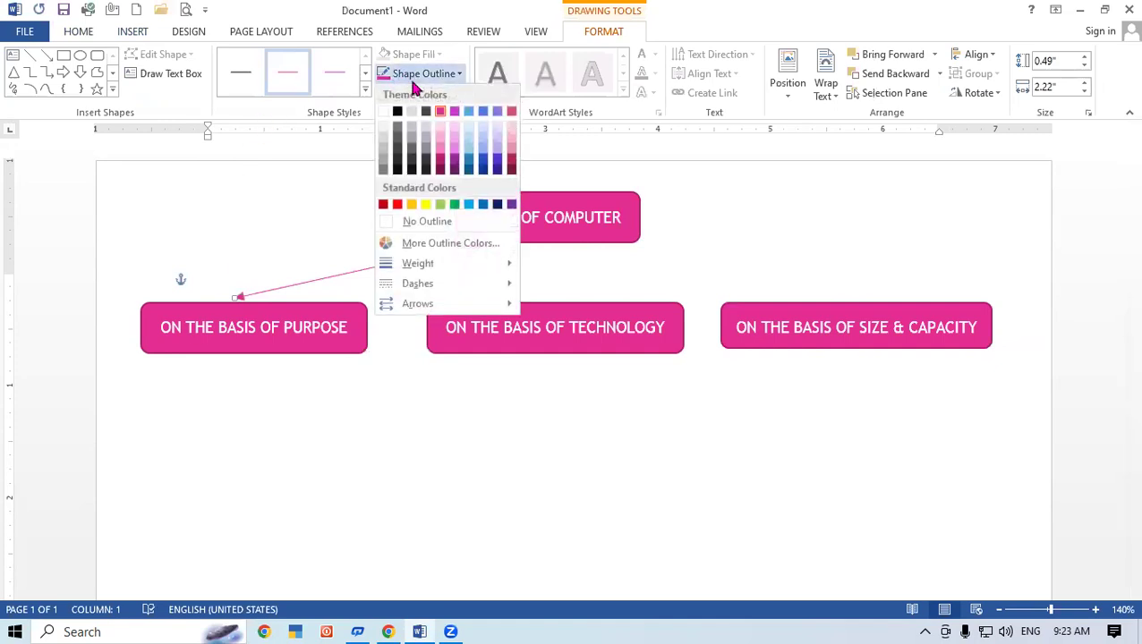
{"action": "mouse_move", "coordinate": [440, 262]}
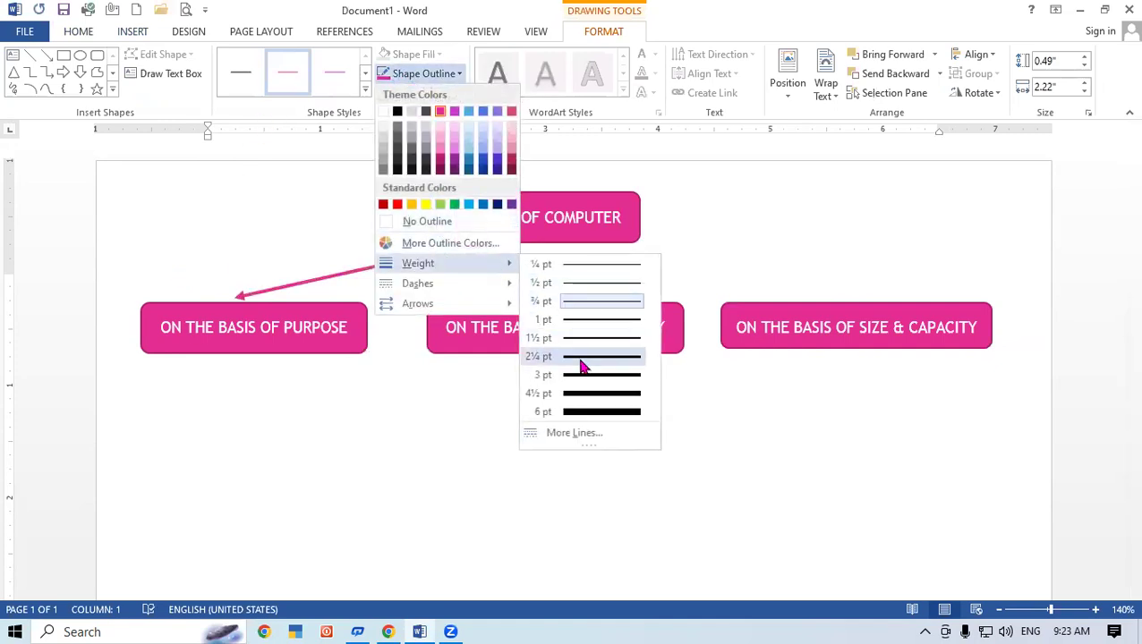